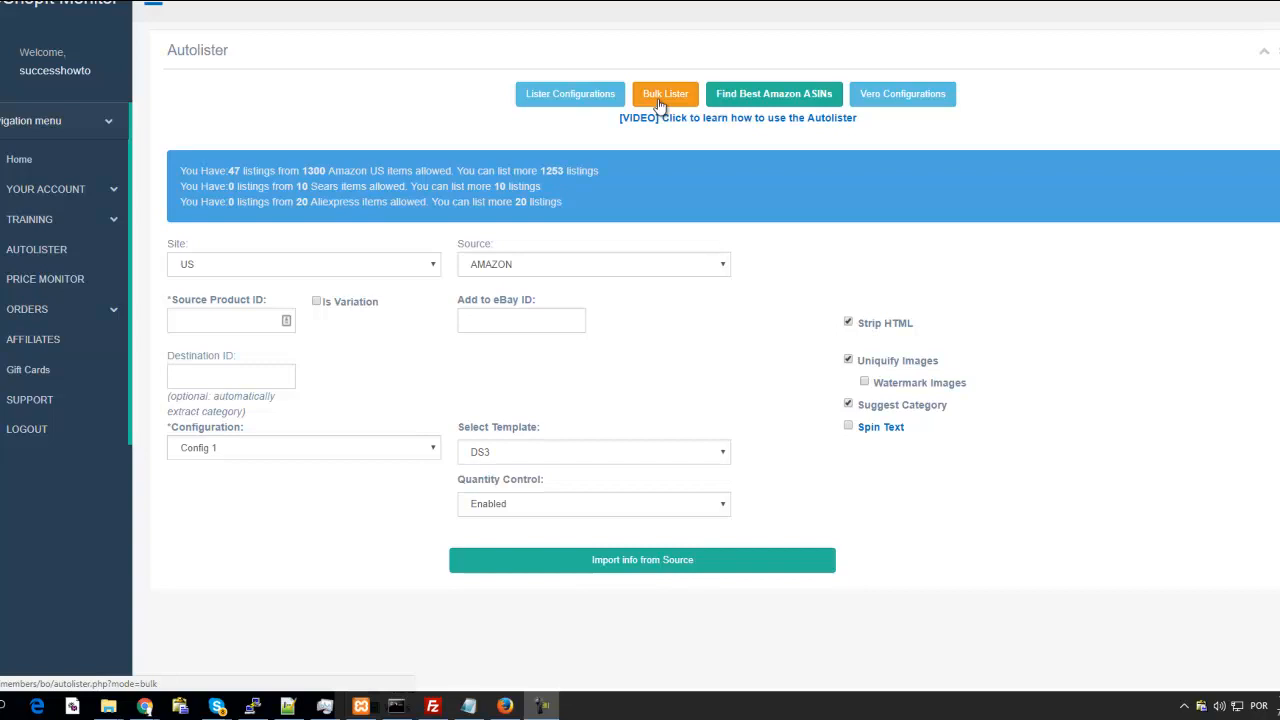
- Switch the Autolister to Bulk Lister mode and place the cursor in the empty ASIN list box
{"action": "left_click", "coordinate": [659, 97]}
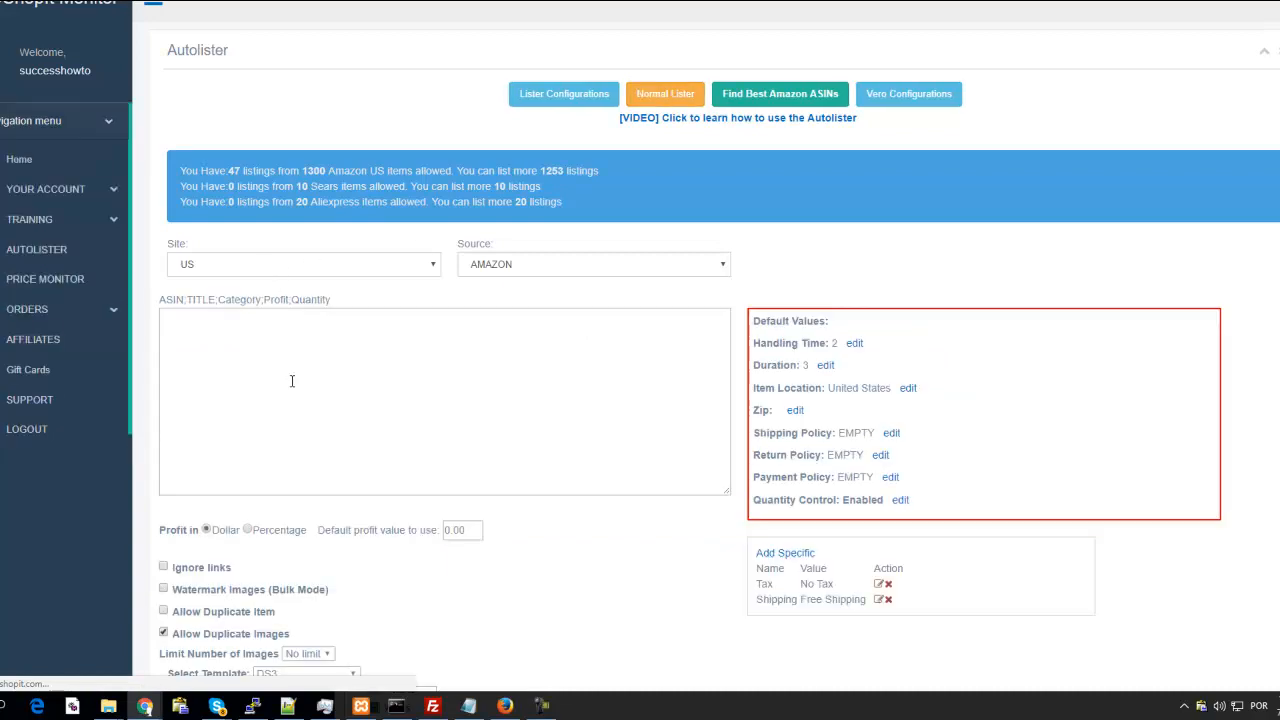
{"action": "scroll", "coordinate": [407, 358], "scroll_direction": "down", "scroll_amount": 2}
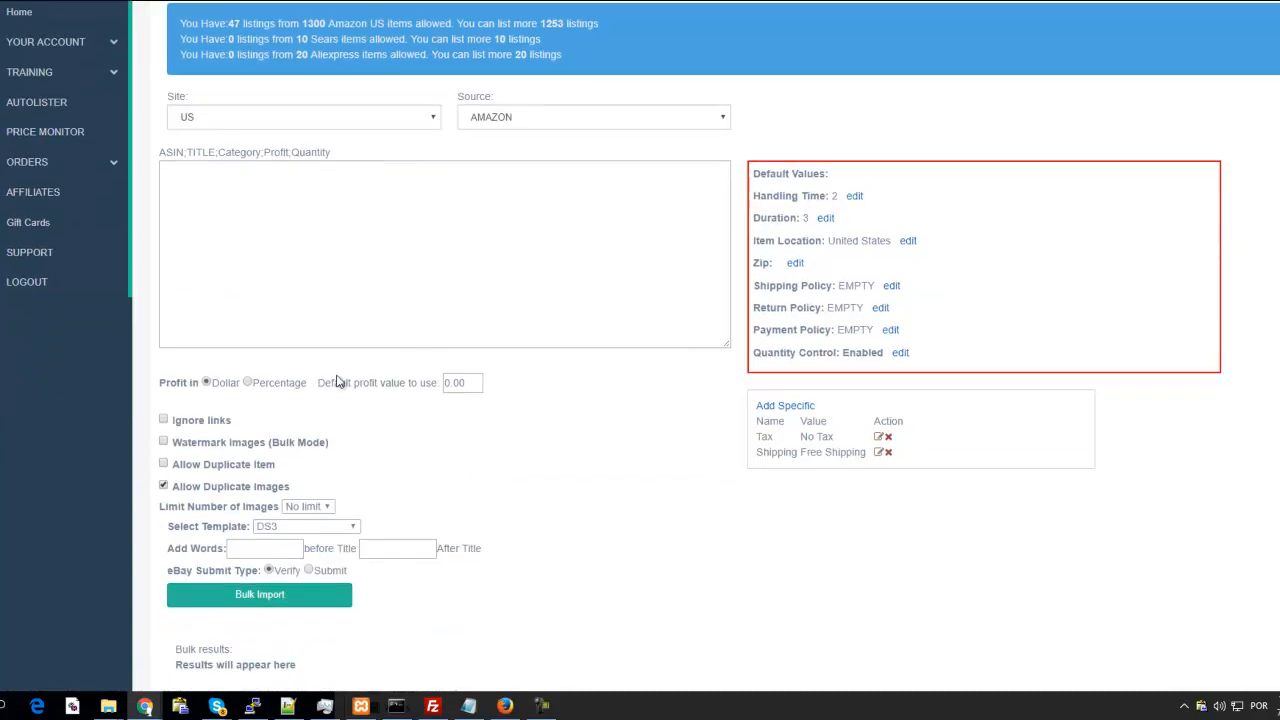
{"action": "left_click", "coordinate": [182, 201]}
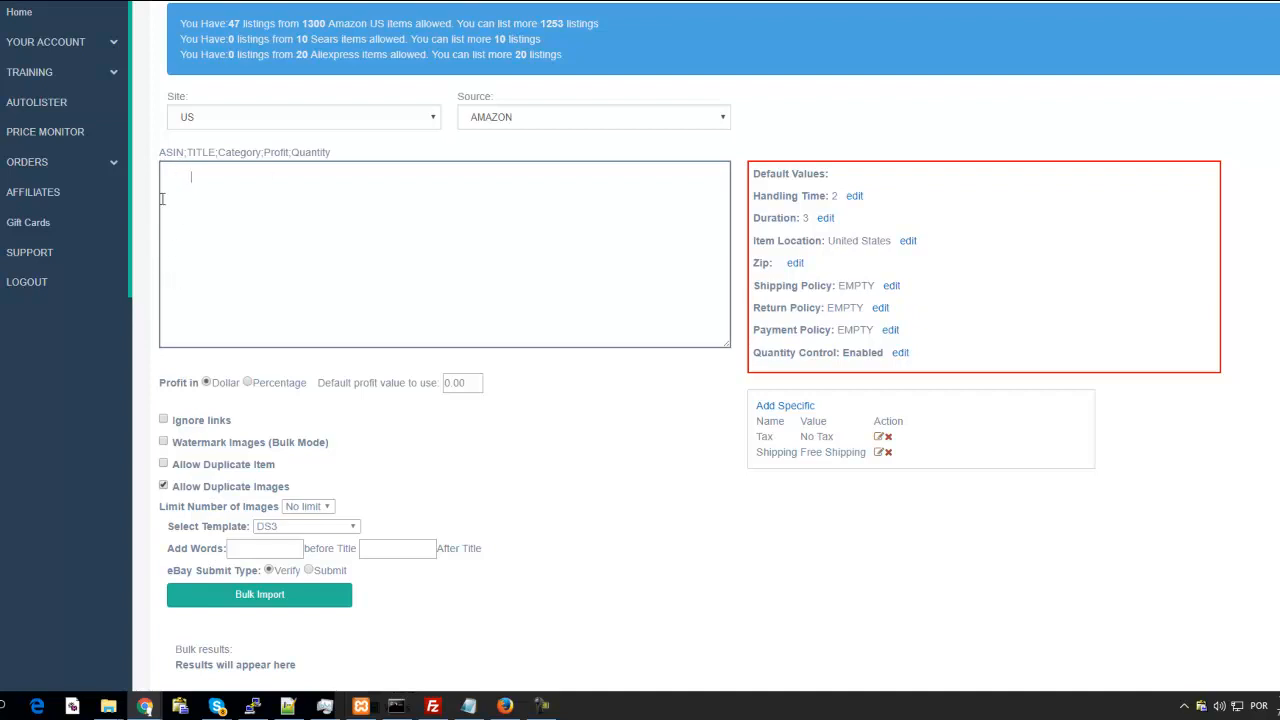
{"action": "left_click_drag", "start_coordinate": [189, 153], "coordinate": [332, 152]}
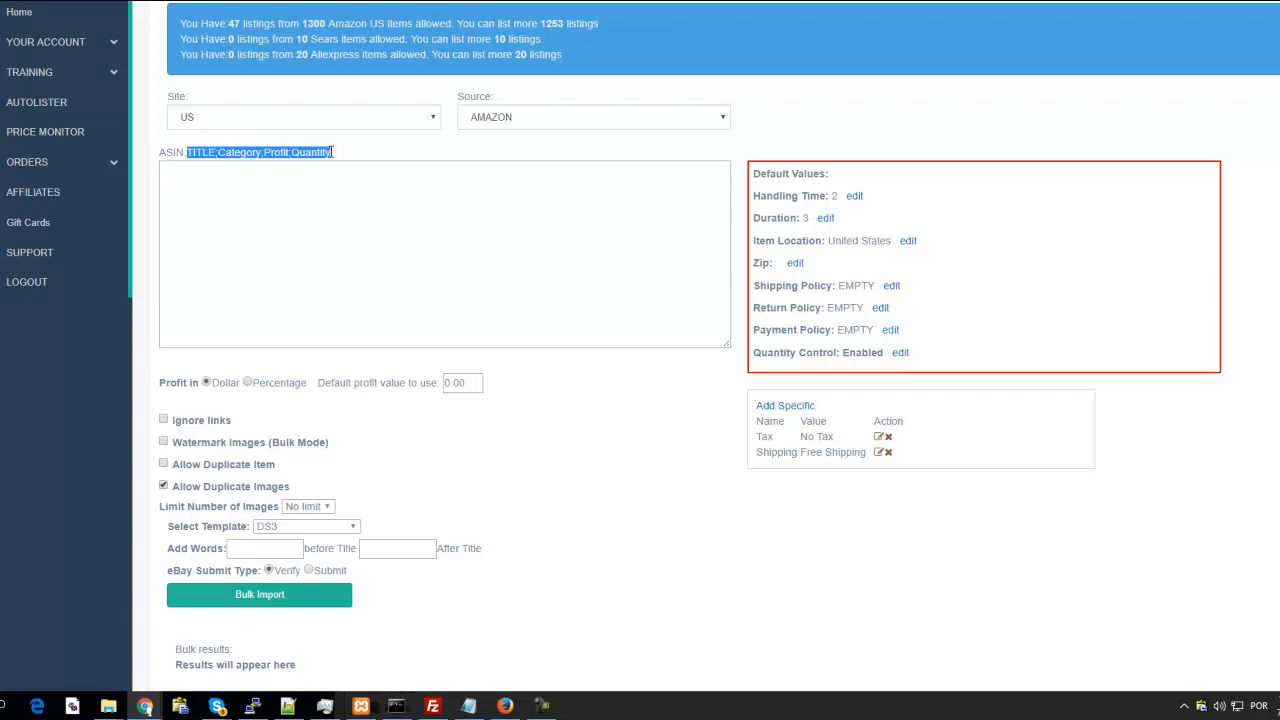
{"action": "left_click", "coordinate": [192, 192]}
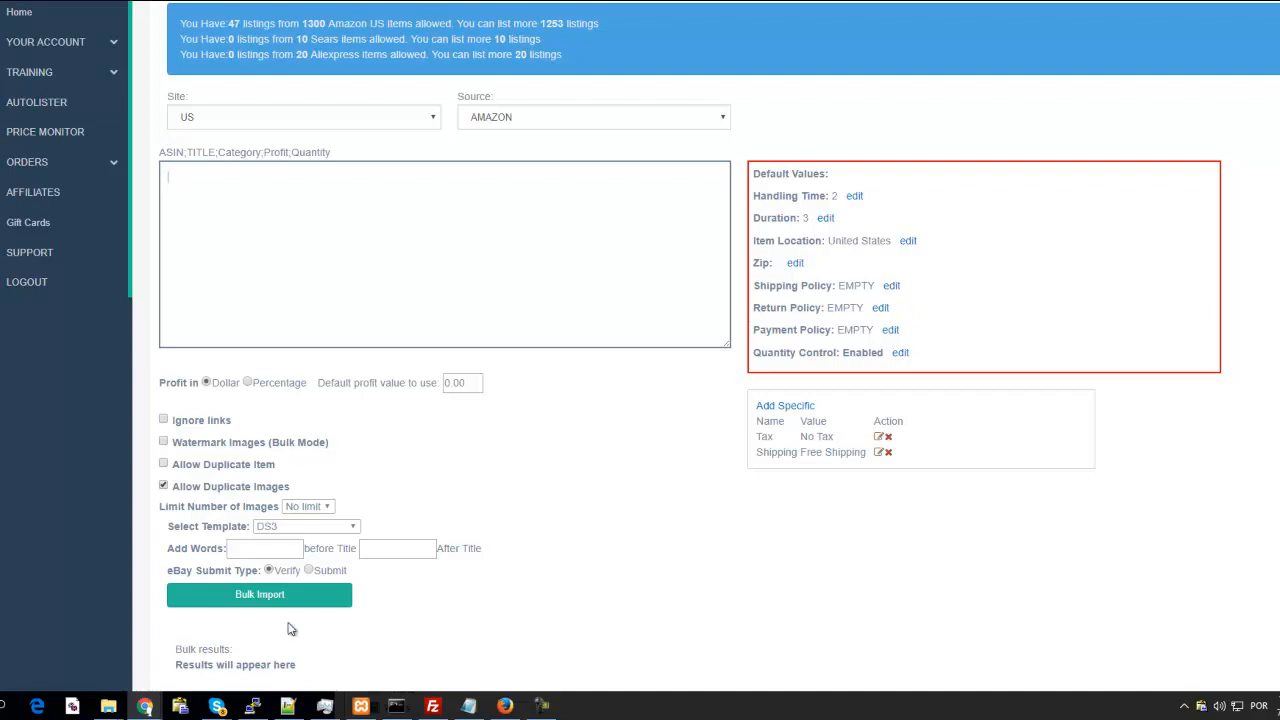
- Copy the three ASINs B007EA4UBY, B000B9RHYC and B01B1UTJ8G from the text editor into the bulk list box
{"action": "left_click", "coordinate": [287, 706]}
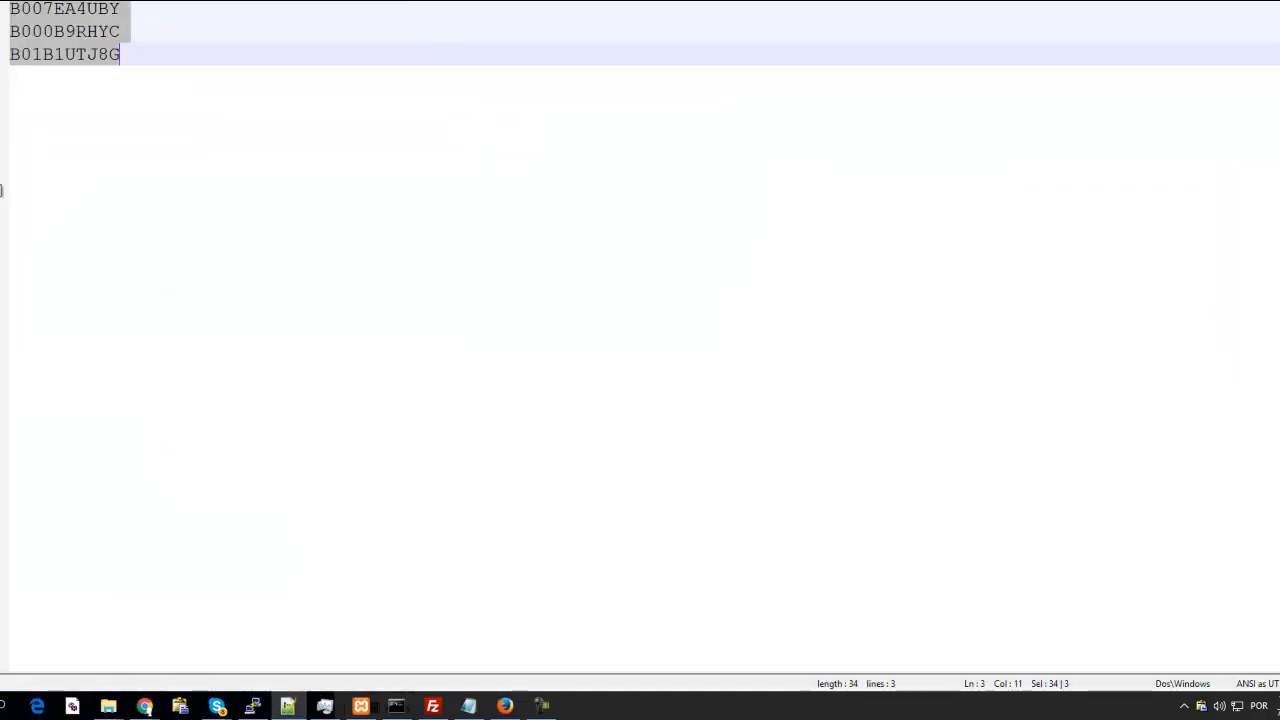
{"action": "left_click_drag", "start_coordinate": [10, 8], "coordinate": [120, 54]}
{"action": "key", "text": "ctrl+c"}
{"action": "key", "text": "alt+Tab"}
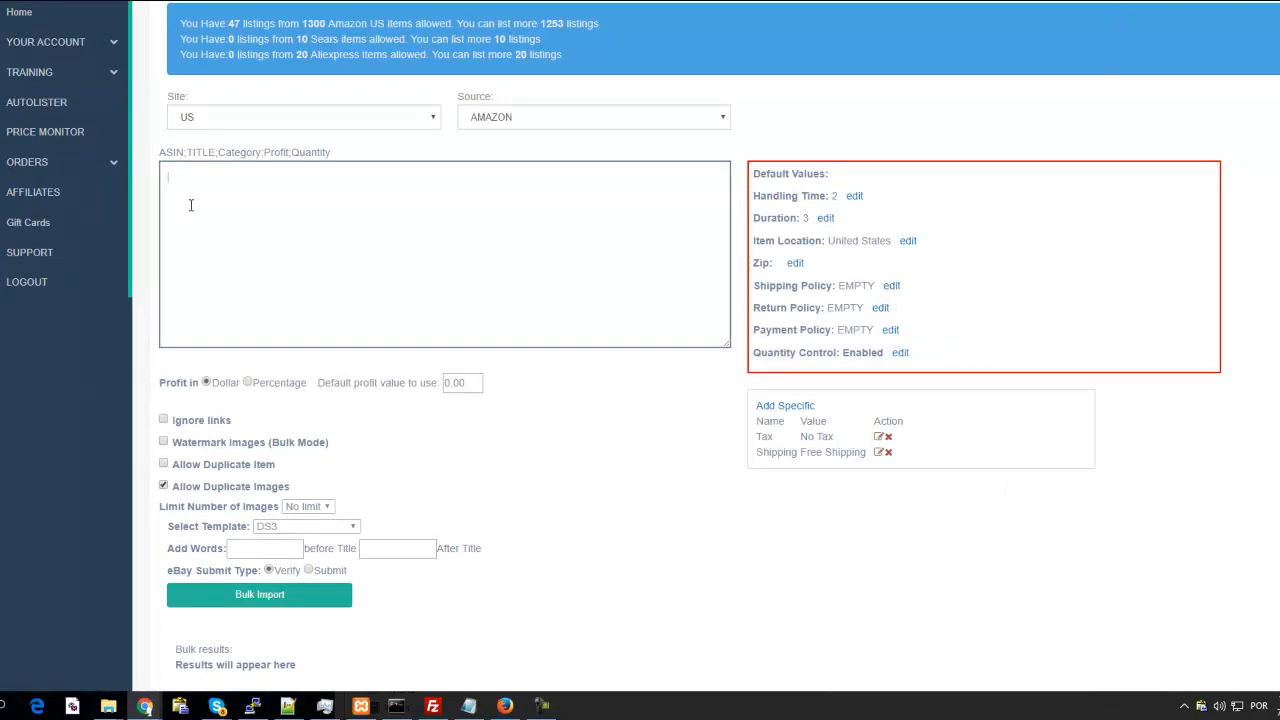
{"action": "key", "text": "ctrl+v"}
- Set the eBay submit type to Submit and the default profit value to 2, with profit in dollars
{"action": "left_click", "coordinate": [309, 571]}
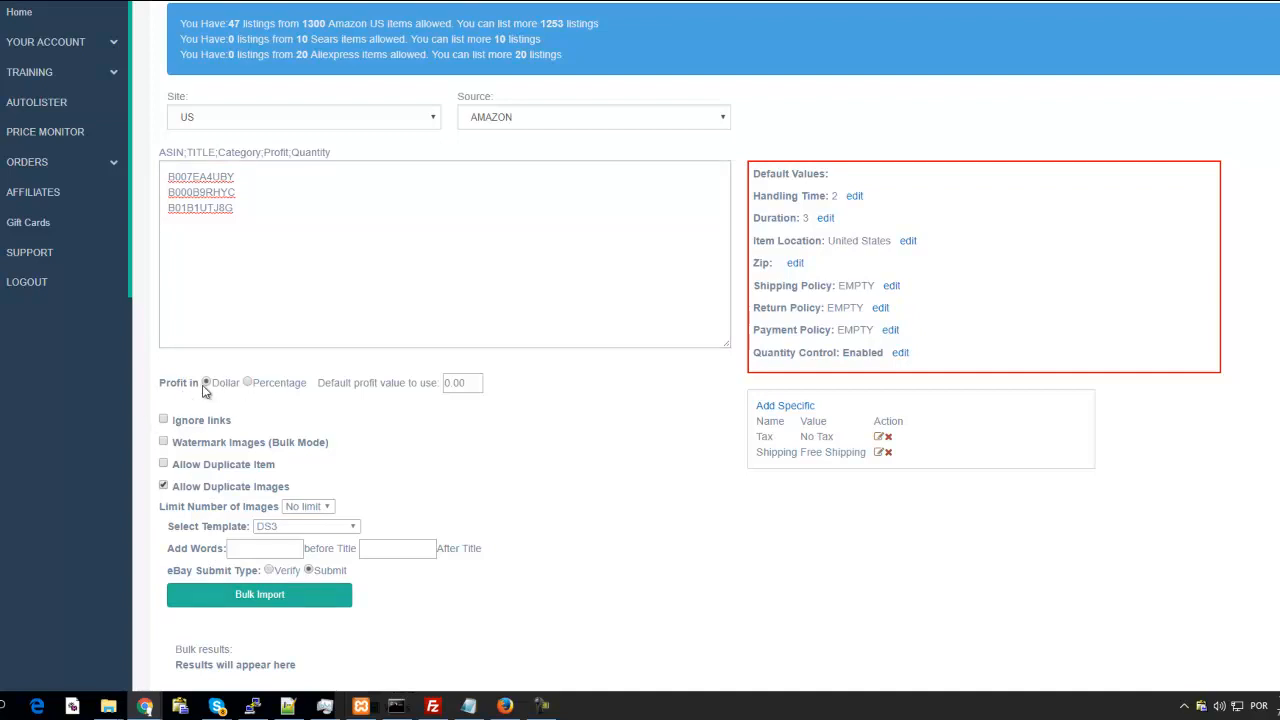
{"action": "double_click", "coordinate": [457, 386]}
{"action": "type", "text": "2"}
{"action": "left_click", "coordinate": [248, 384]}
- Examine the names and values of the item specifics and the list of available templates, leaving DS3 selected
{"action": "double_click", "coordinate": [768, 421]}
{"action": "double_click", "coordinate": [815, 421]}
{"action": "double_click", "coordinate": [767, 439]}
{"action": "double_click", "coordinate": [815, 433]}
{"action": "left_click", "coordinate": [285, 532]}
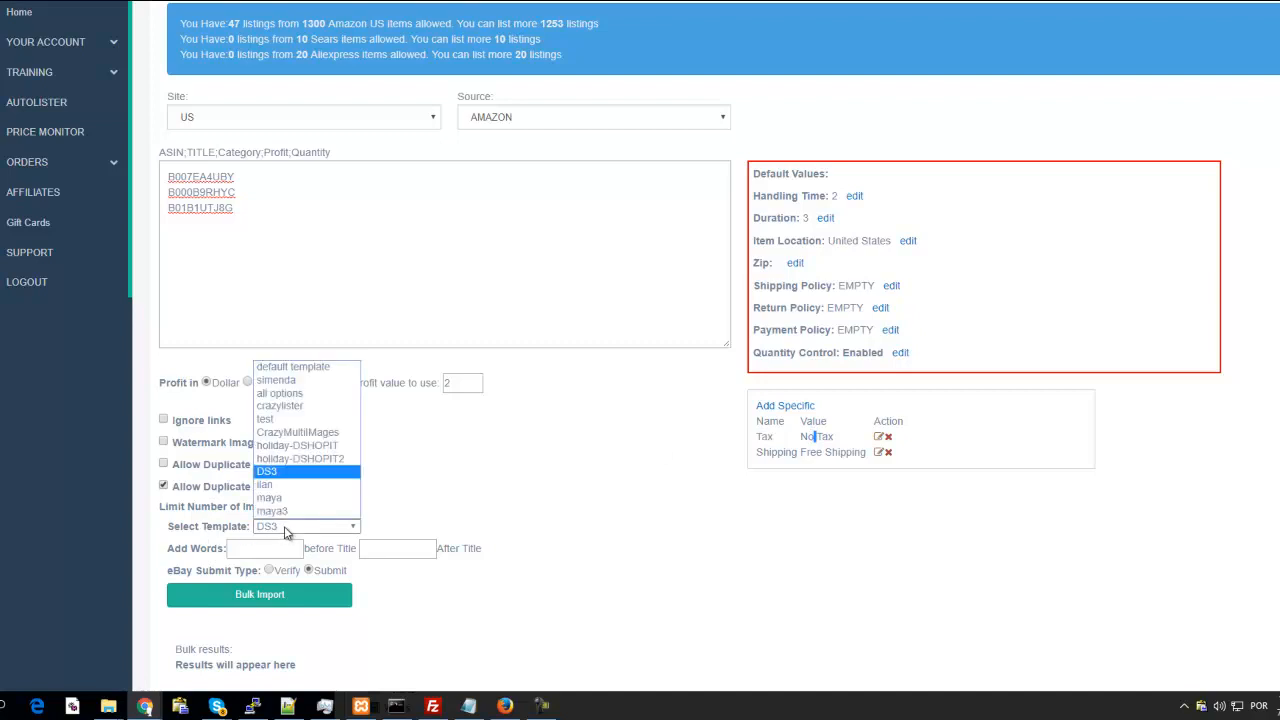
{"action": "left_click", "coordinate": [285, 532]}
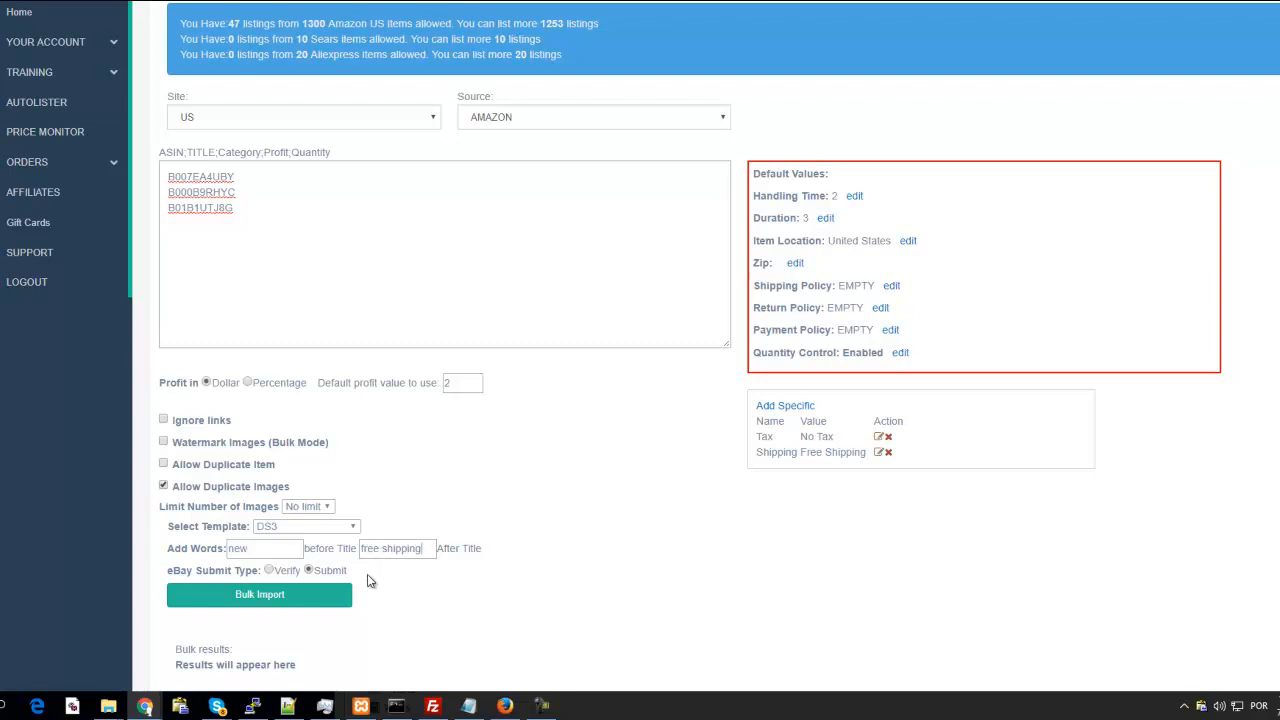
- Add "new" before and "free shipping" after the titles, and start the bulk import
{"action": "left_click", "coordinate": [288, 600]}
{"action": "left_click", "coordinate": [775, 46]}
{"action": "left_click", "coordinate": [773, 42]}
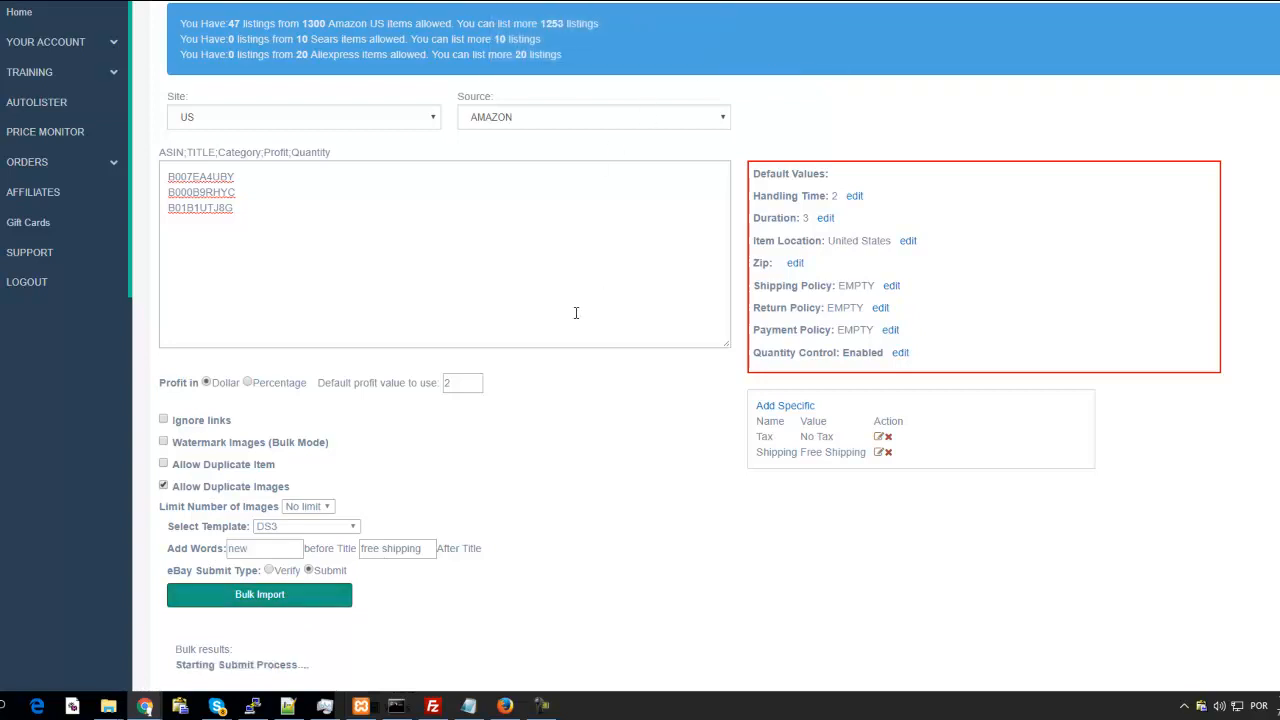
- Open the eBay listing created for ASIN B007EA4UBY from the bulk results in a new tab and view it
{"action": "scroll", "coordinate": [578, 310], "scroll_direction": "down", "scroll_amount": 2}
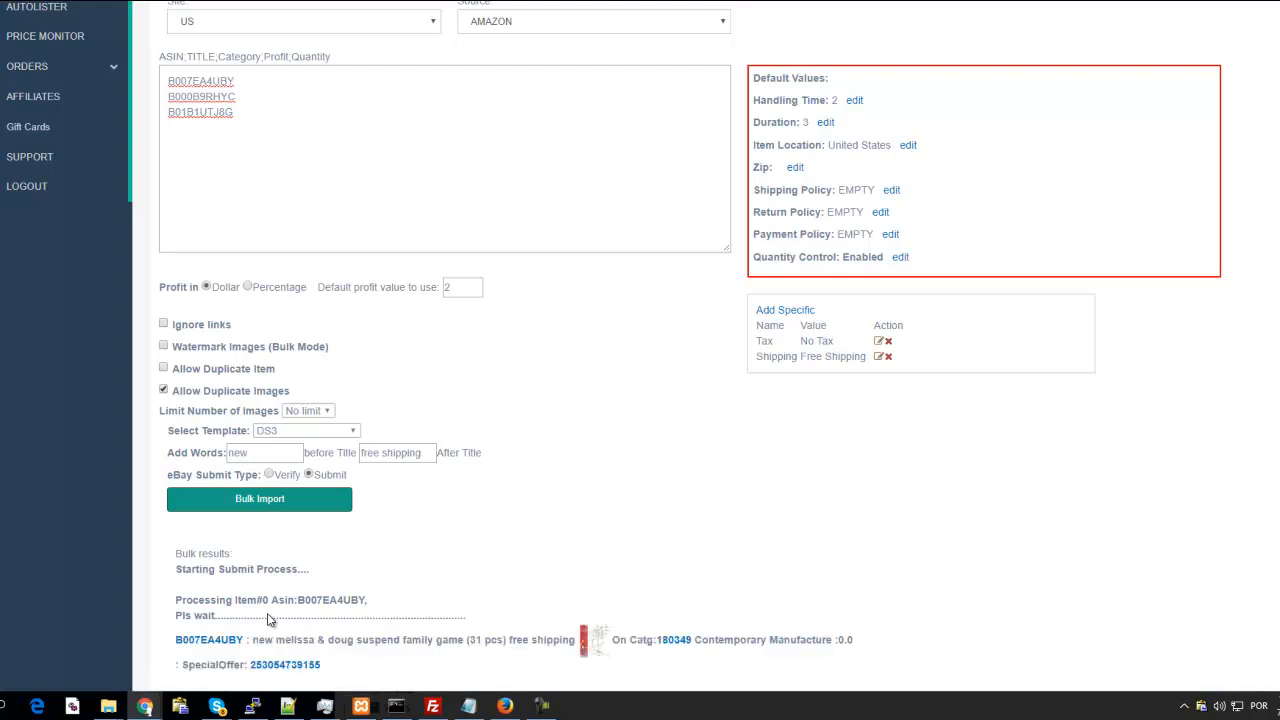
{"action": "scroll", "coordinate": [267, 613], "scroll_direction": "down", "scroll_amount": 1}
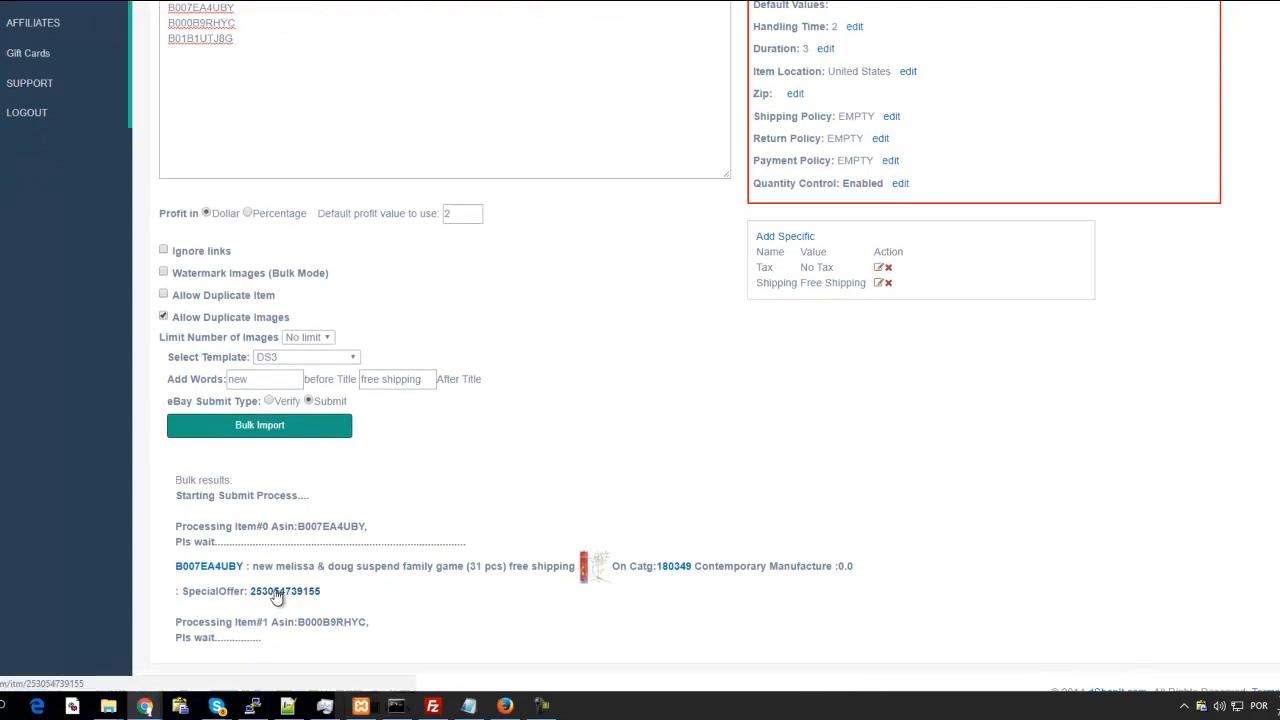
{"action": "right_click", "coordinate": [277, 594]}
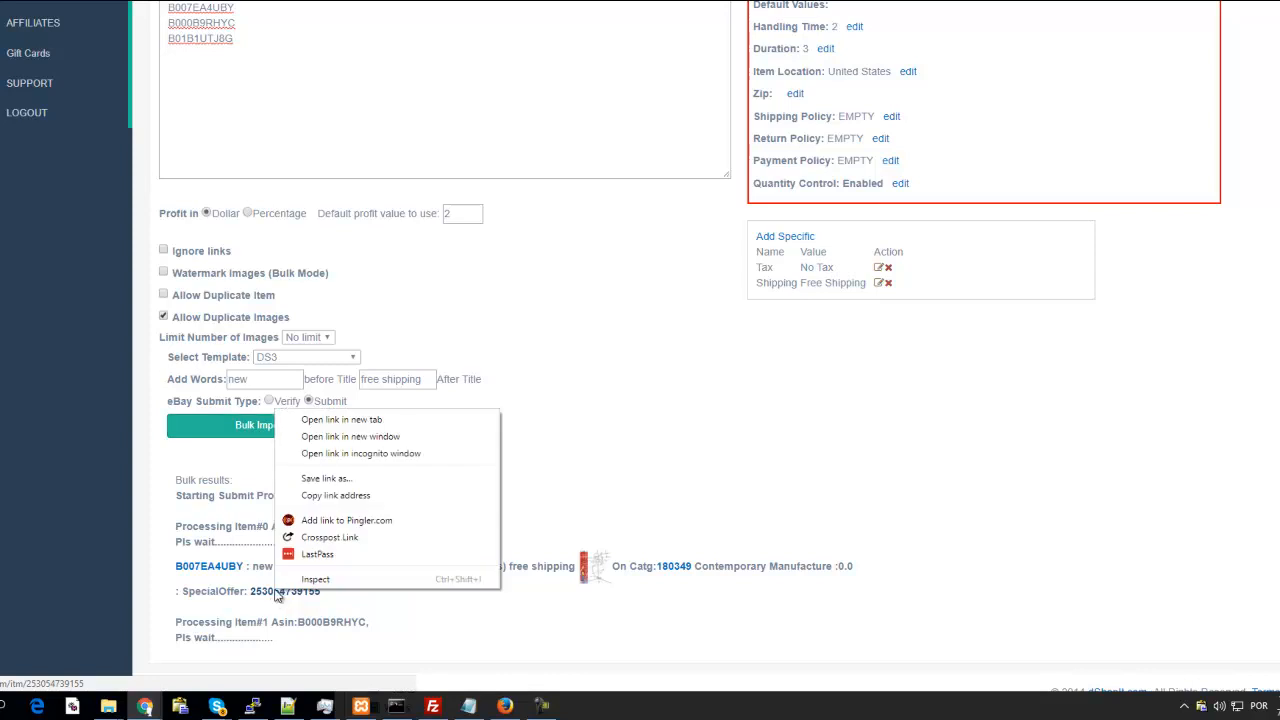
{"action": "left_click", "coordinate": [310, 420]}
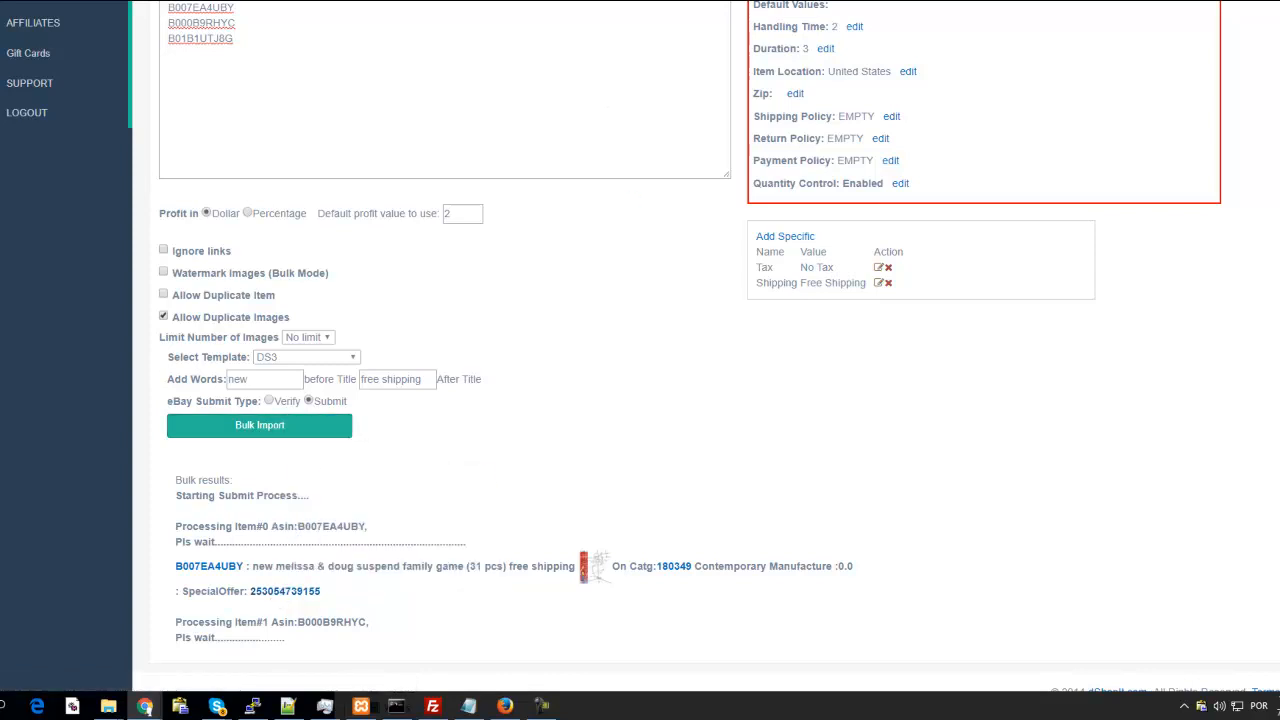
{"action": "key", "text": "ctrl+Tab"}
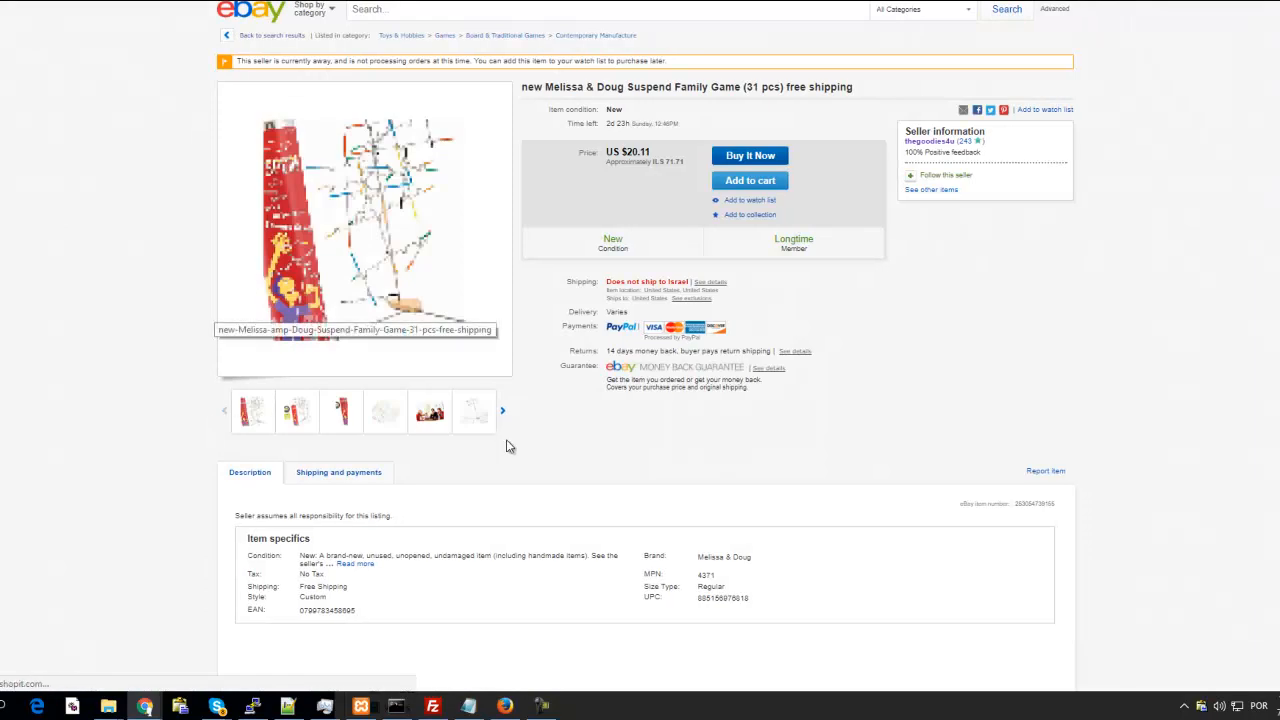
- Check the listing's additional pictures and the words added at the start and end of its title
{"action": "left_click", "coordinate": [503, 410]}
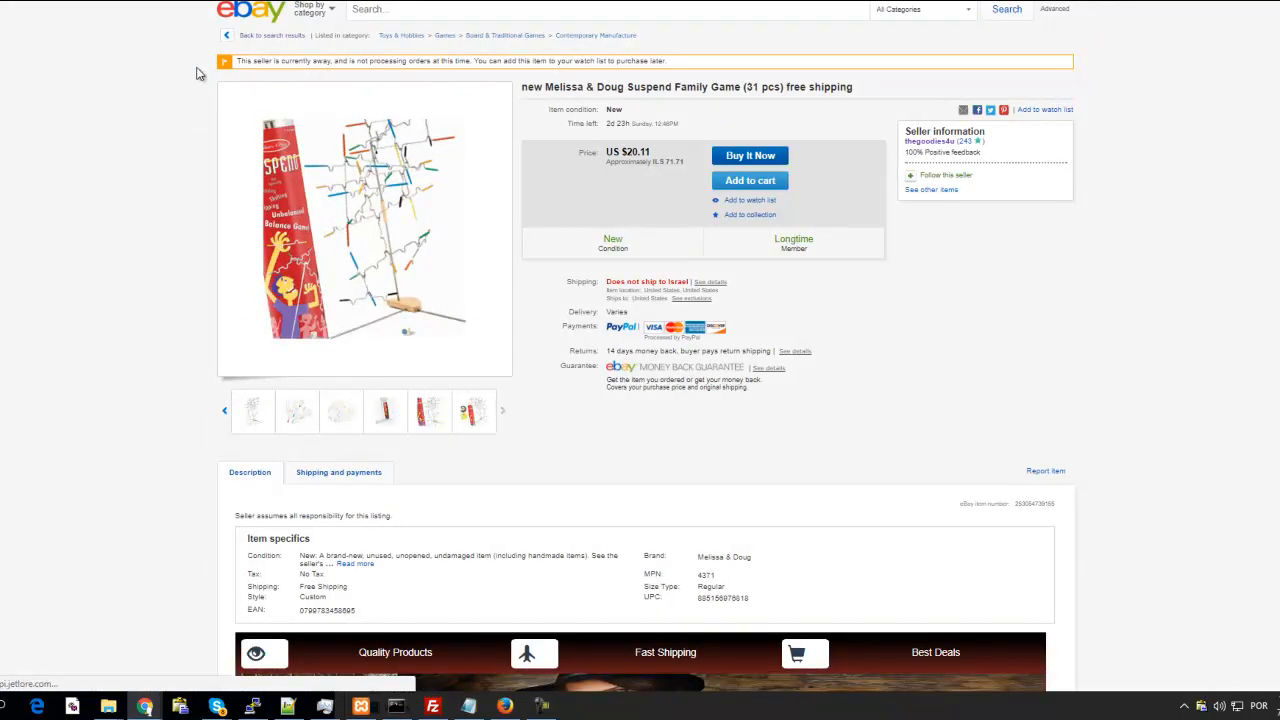
{"action": "left_click", "coordinate": [170, 1]}
{"action": "scroll", "coordinate": [423, 543], "scroll_direction": "down", "scroll_amount": 1}
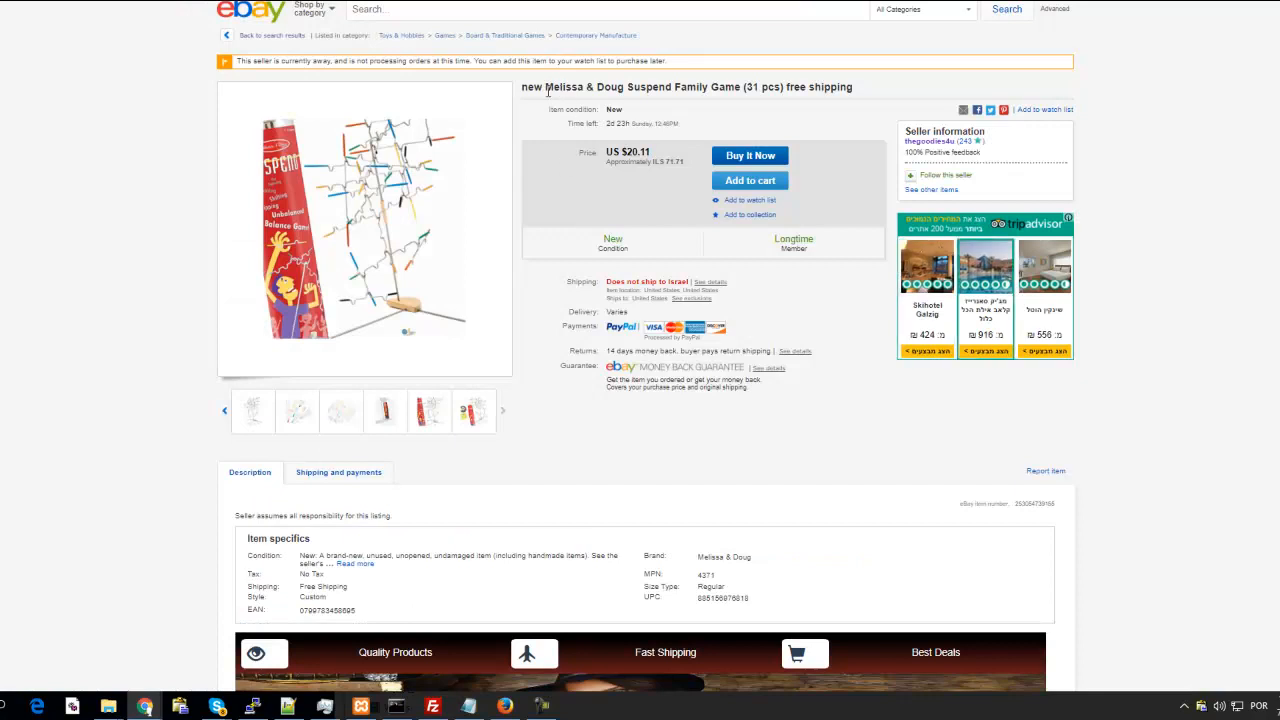
{"action": "double_click", "coordinate": [531, 88]}
{"action": "left_click_drag", "start_coordinate": [784, 87], "coordinate": [859, 87]}
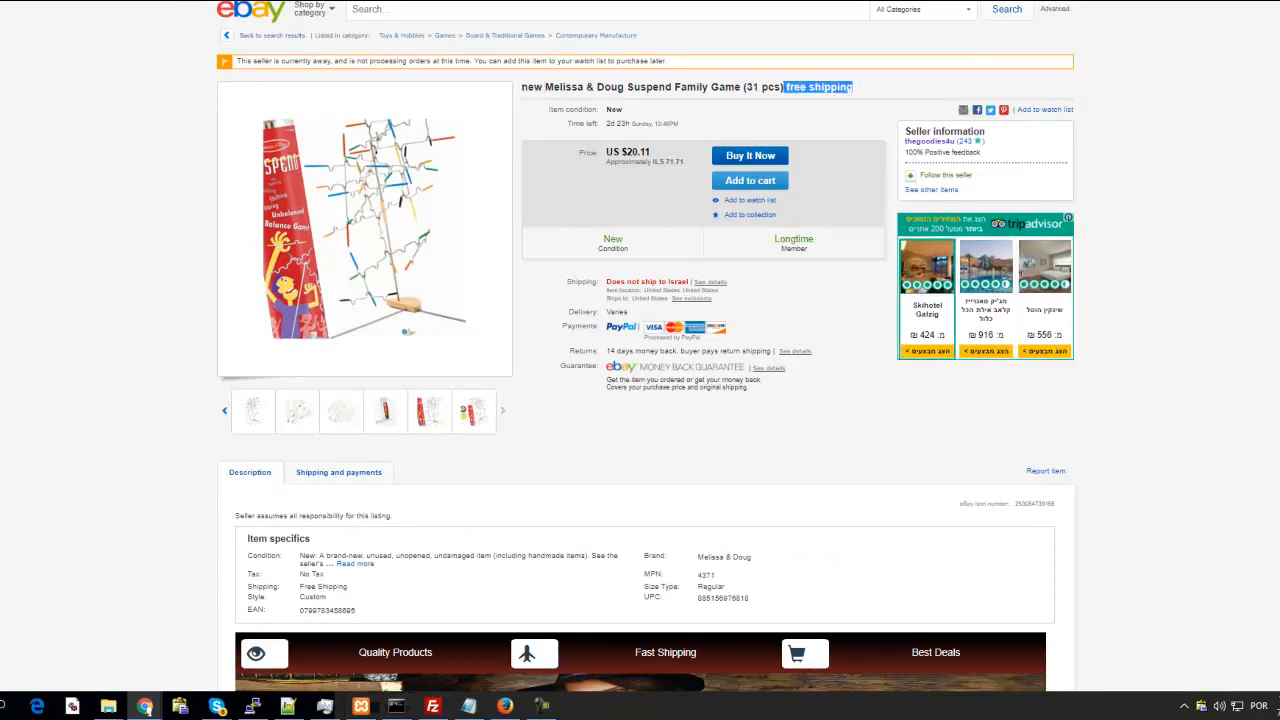
- Return to the bulk lister and review the ASIN;TITLE;Category;Profit;Quantity line format above the list box
{"action": "left_click", "coordinate": [150, 1]}
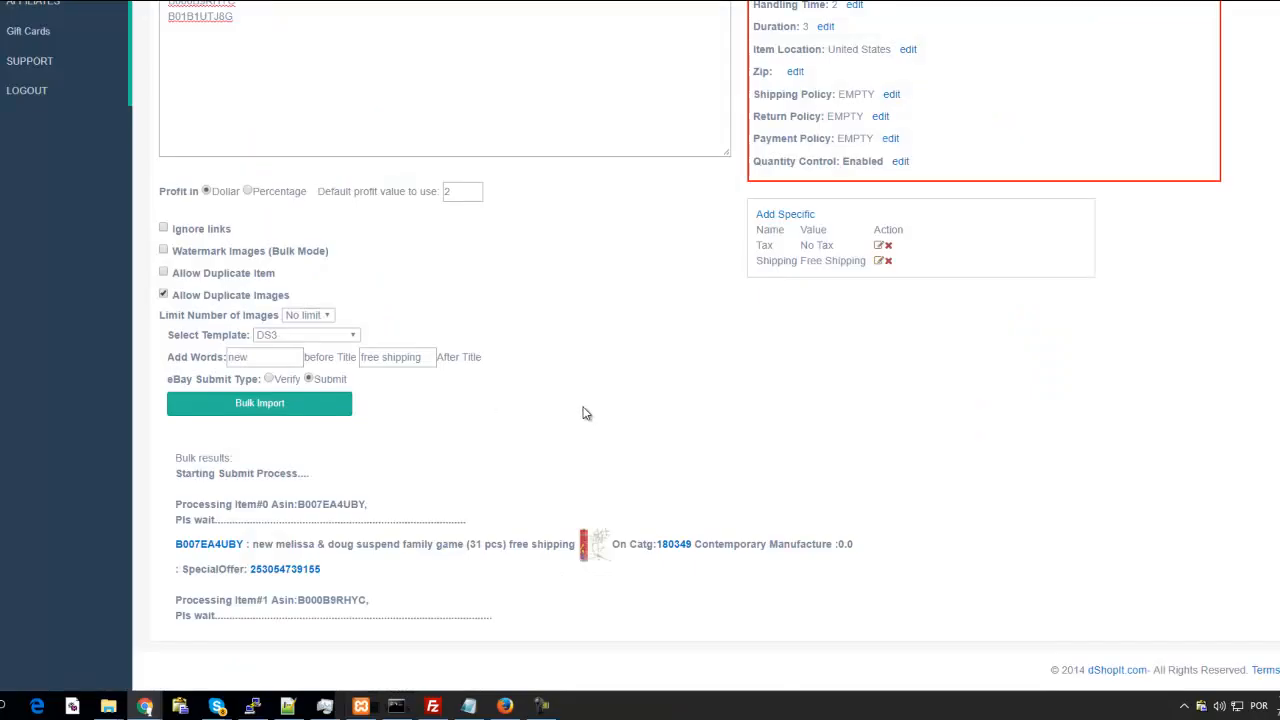
{"action": "scroll", "coordinate": [526, 391], "scroll_direction": "up", "scroll_amount": 2}
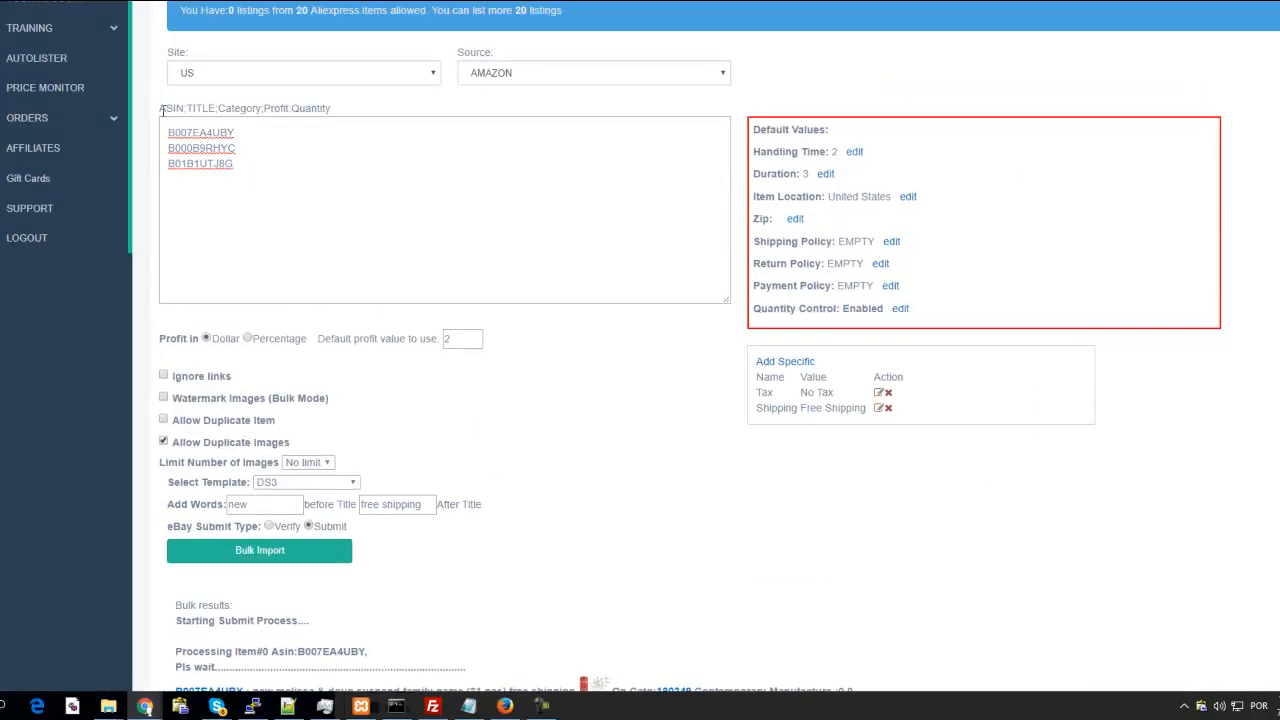
{"action": "left_click_drag", "start_coordinate": [160, 108], "coordinate": [326, 113]}
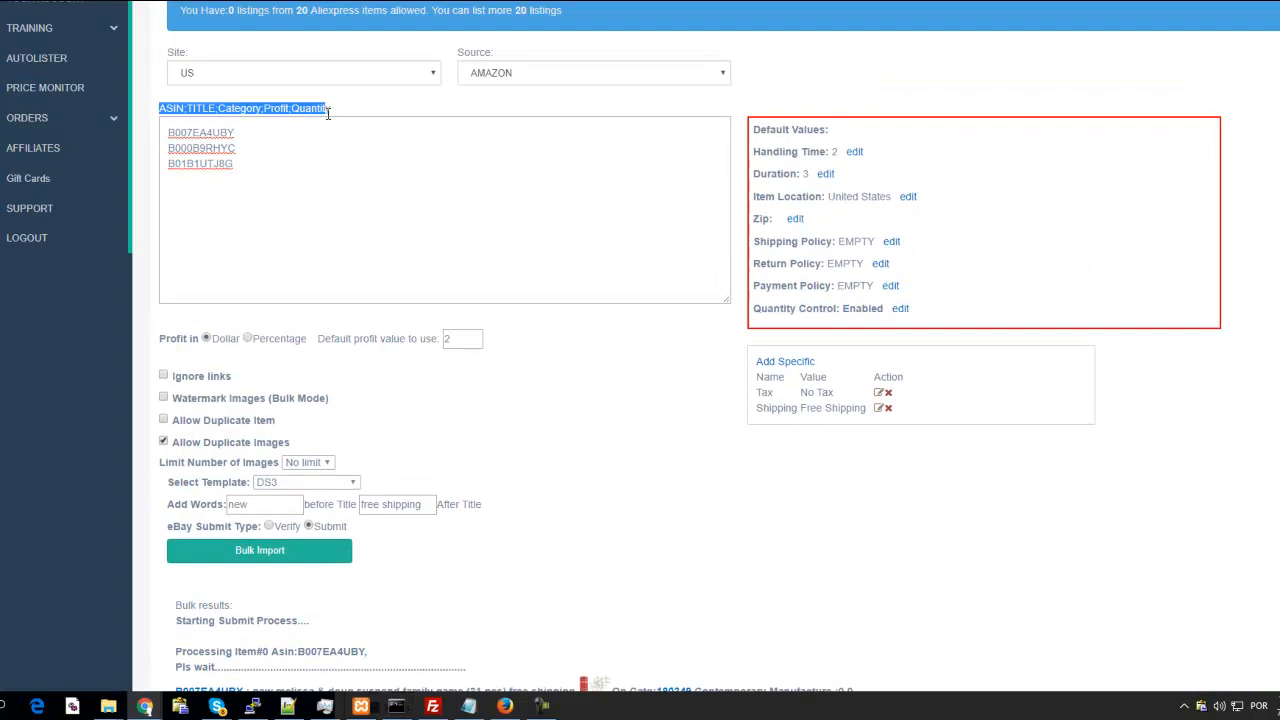